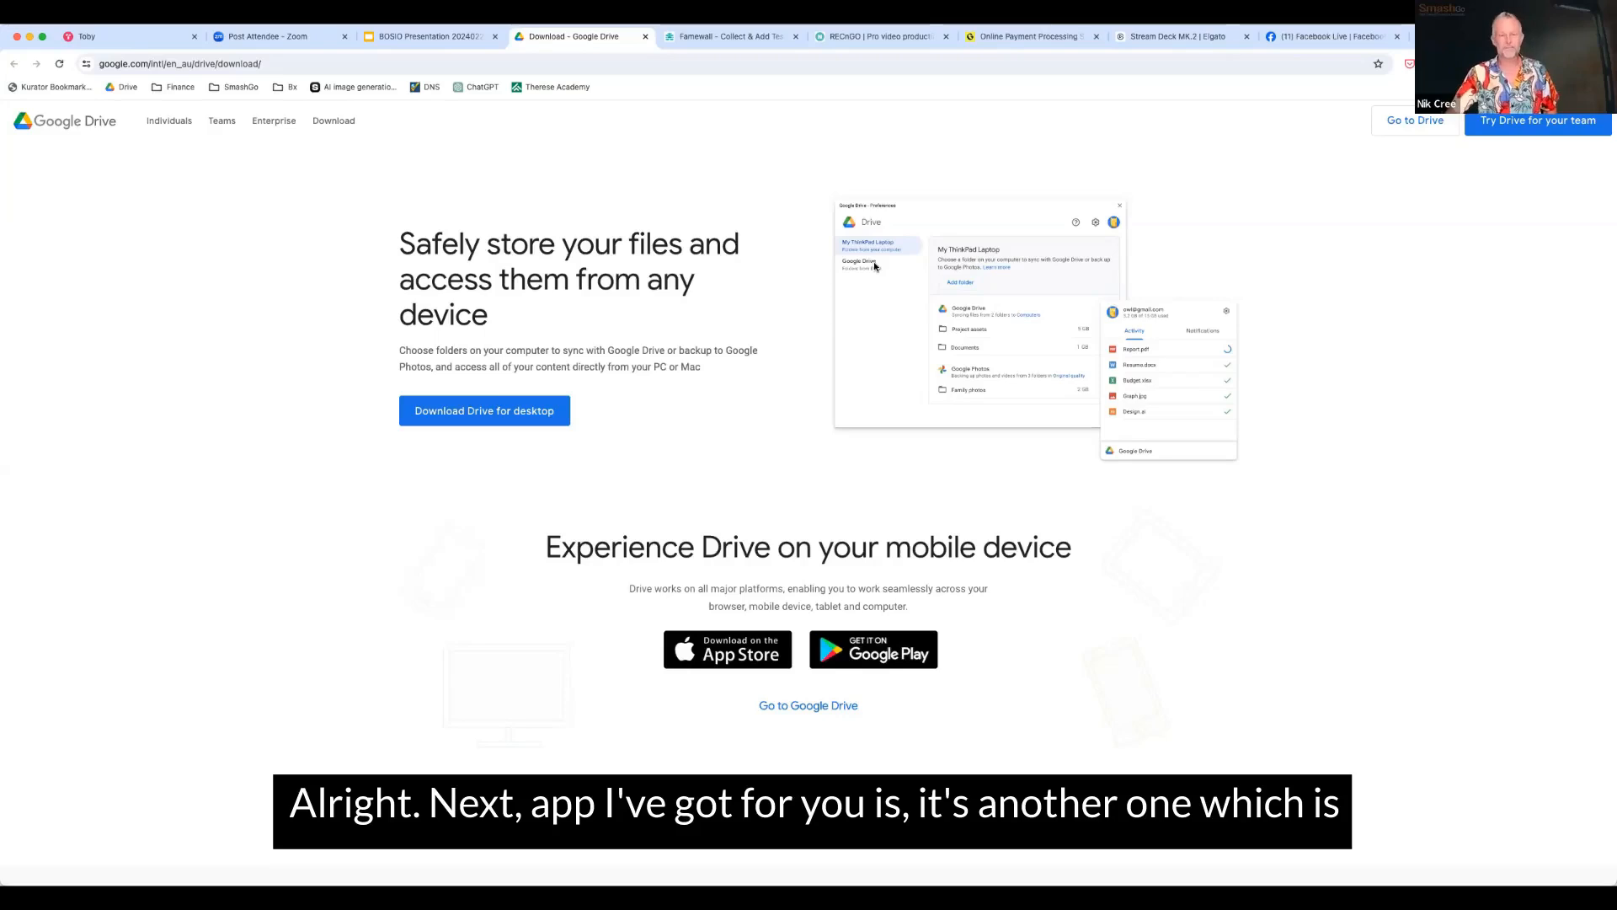
Switch from the Google Drive download tab to the Famewall homepage tab.
click(723, 35)
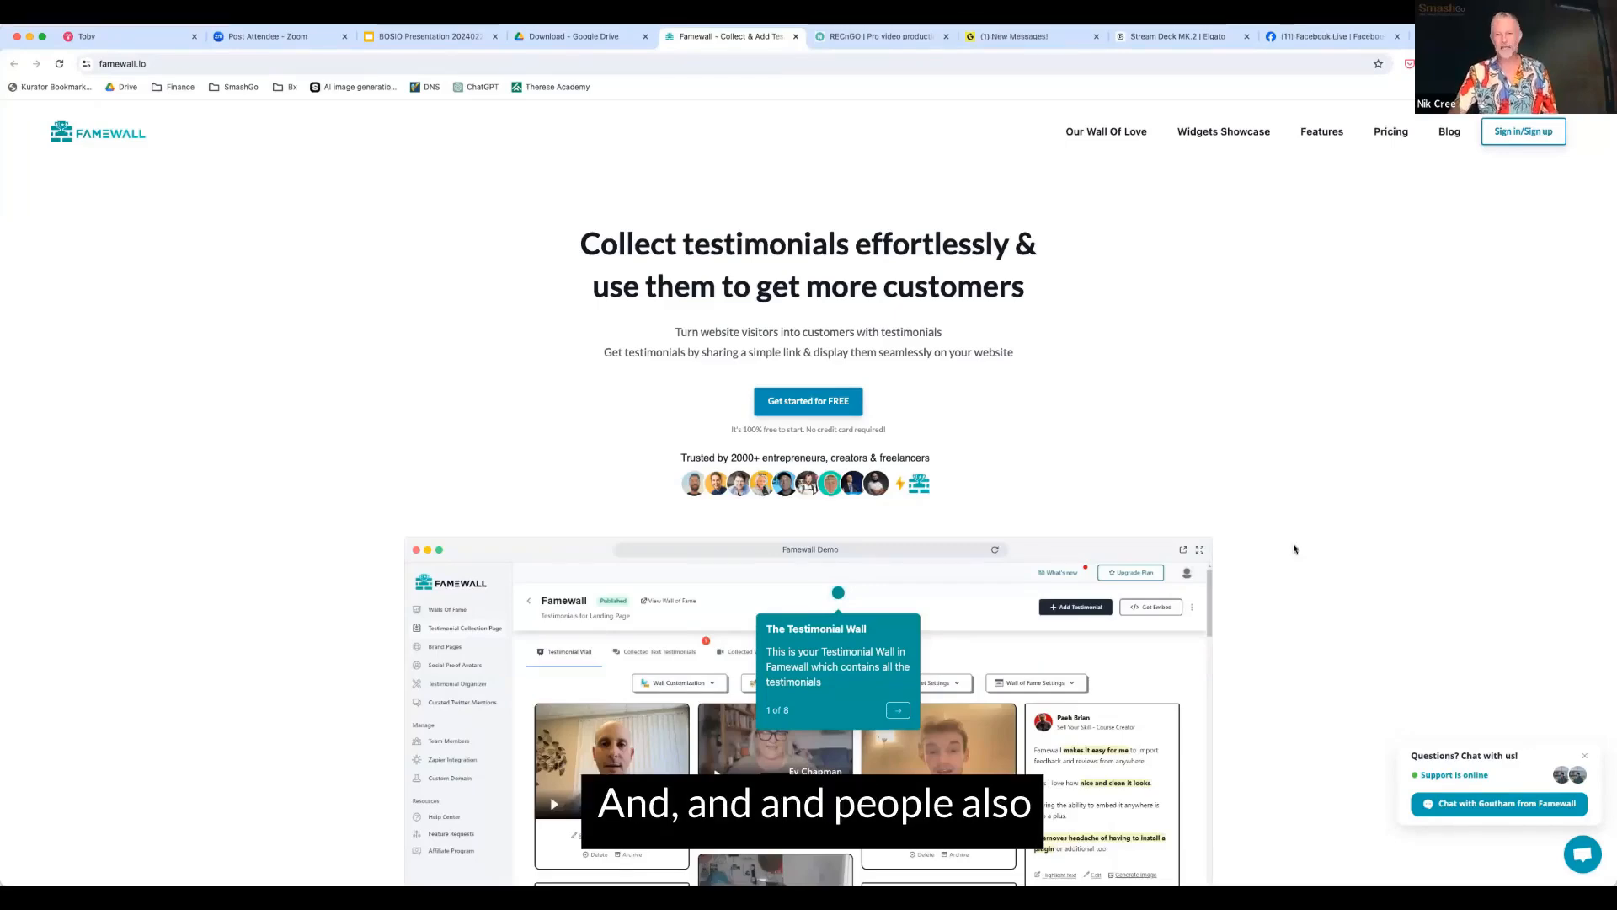
scroll(1294, 548, down, 2)
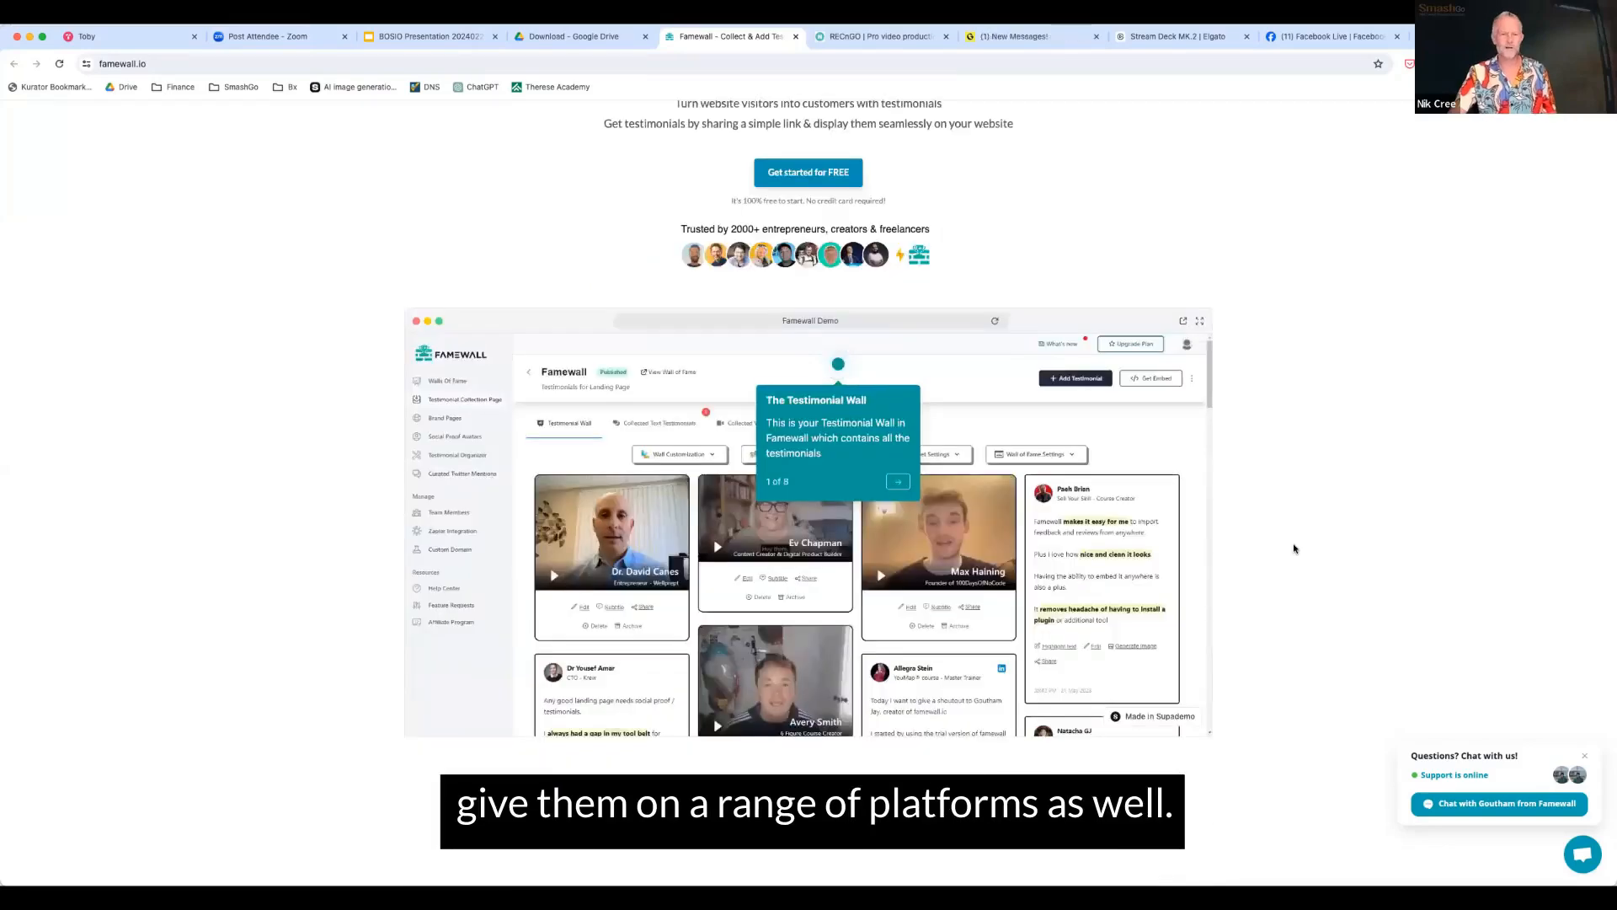
scroll(1294, 549, up, 2)
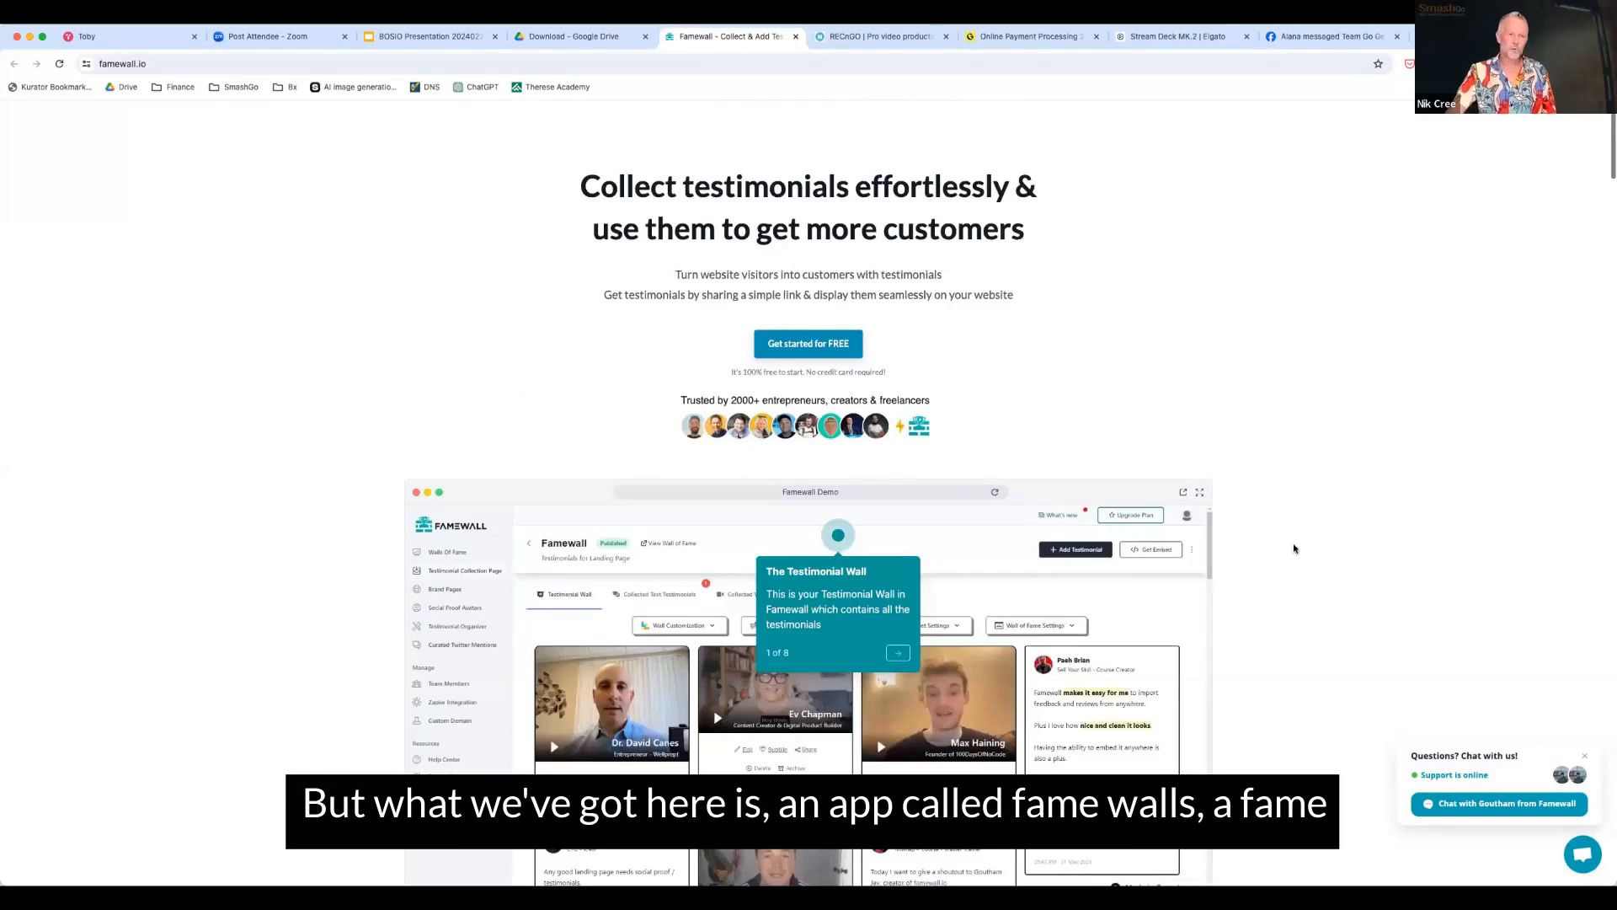
scroll(1294, 549, up, 1)
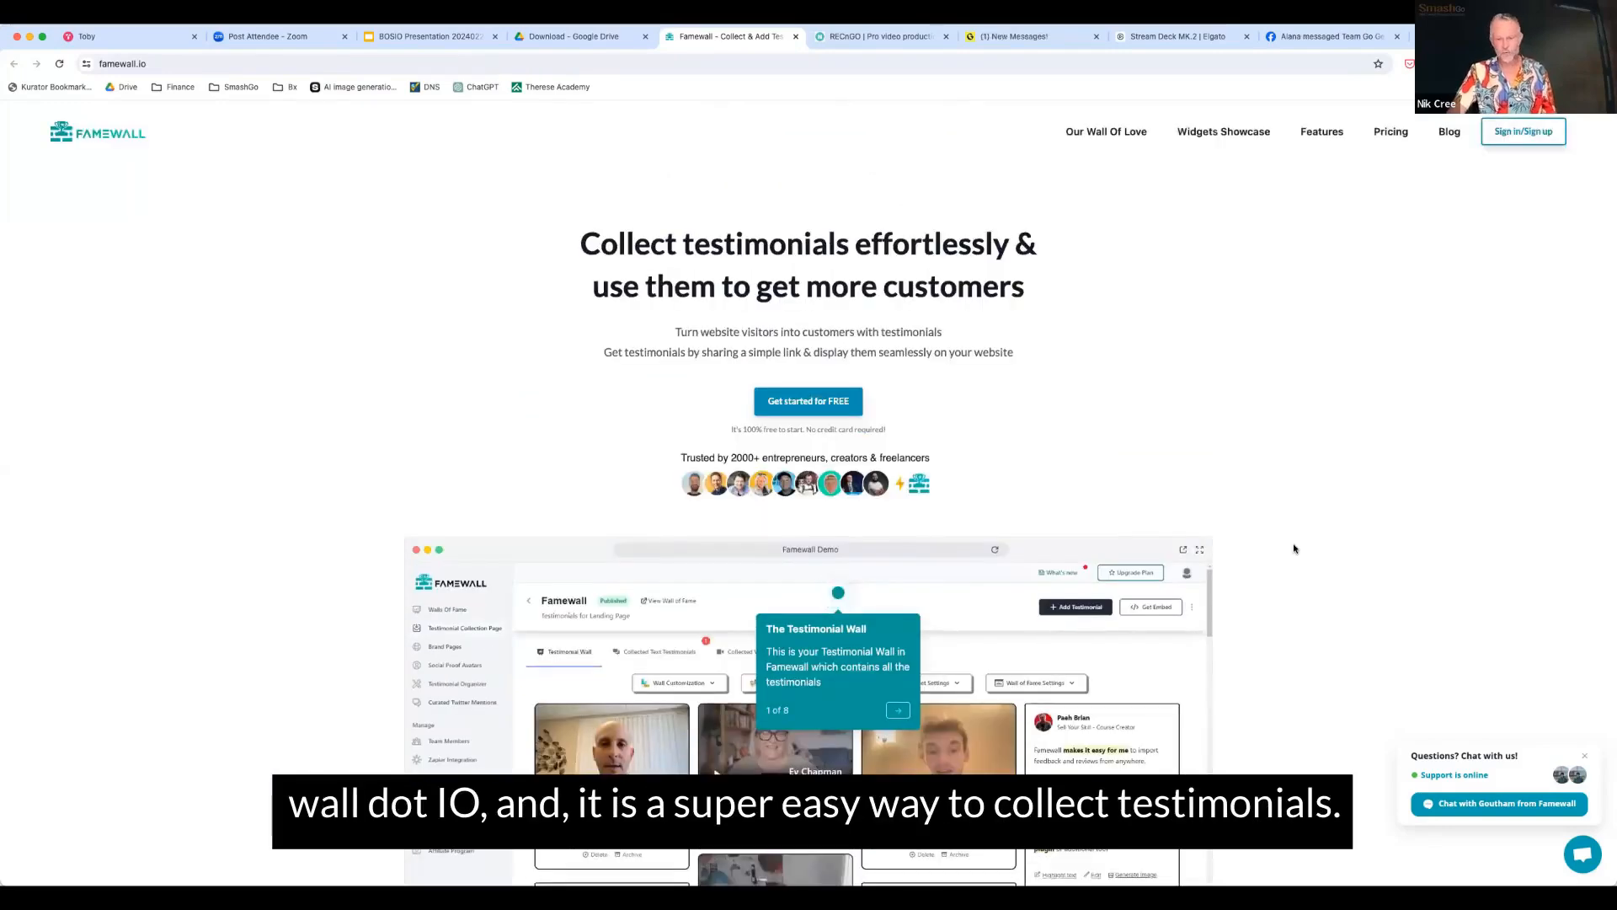
scroll(1294, 549, down, 1)
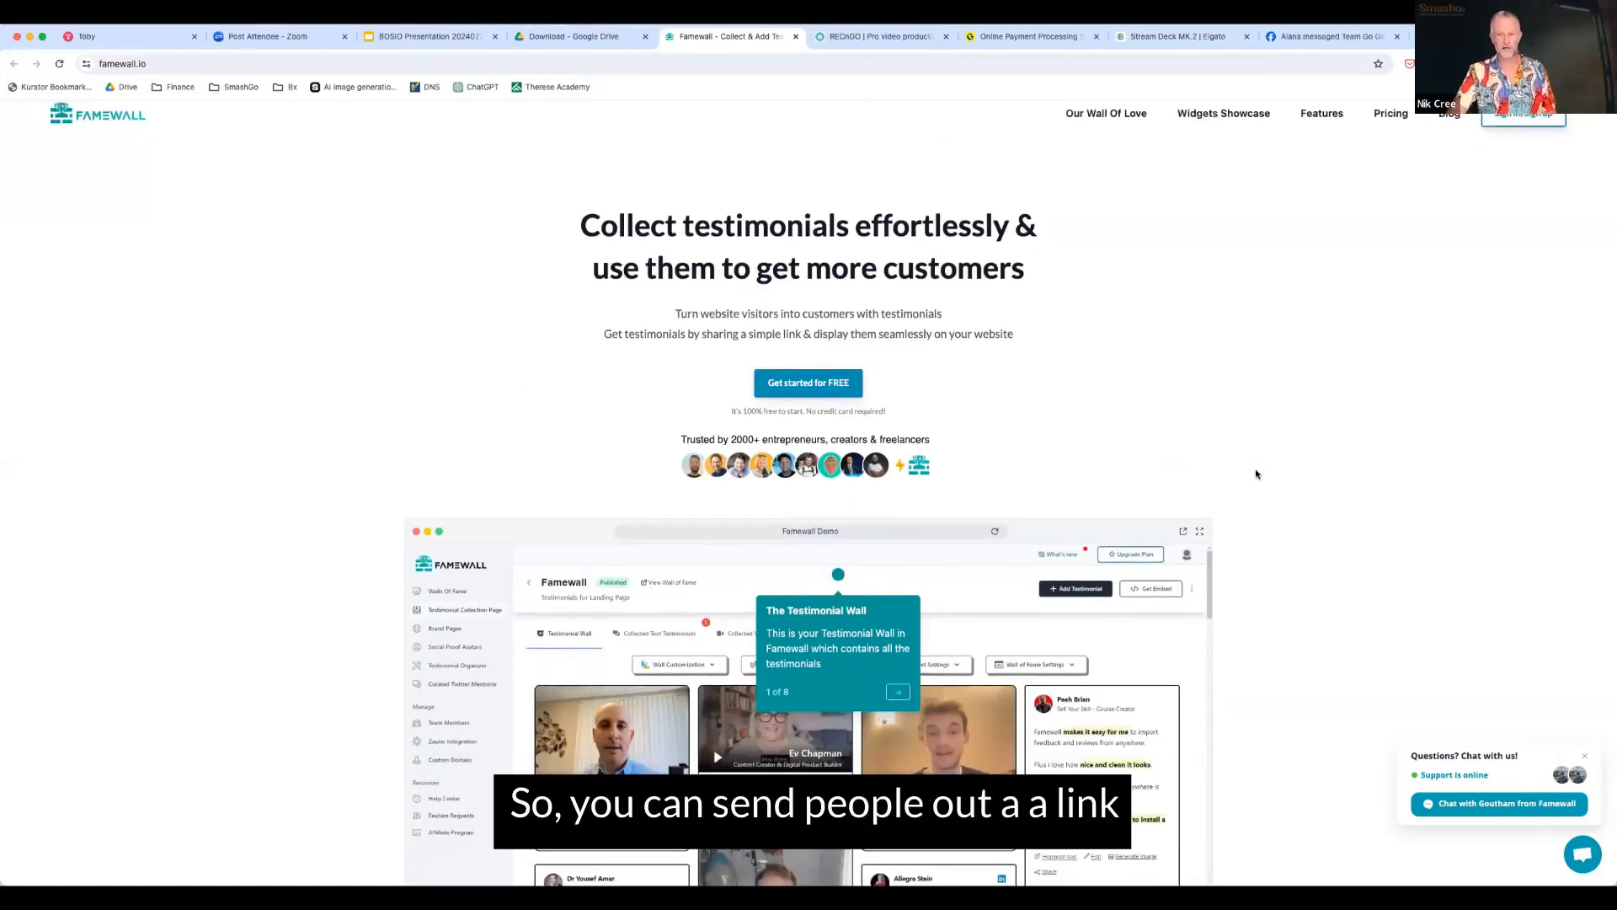
scroll(1255, 473, down, 3)
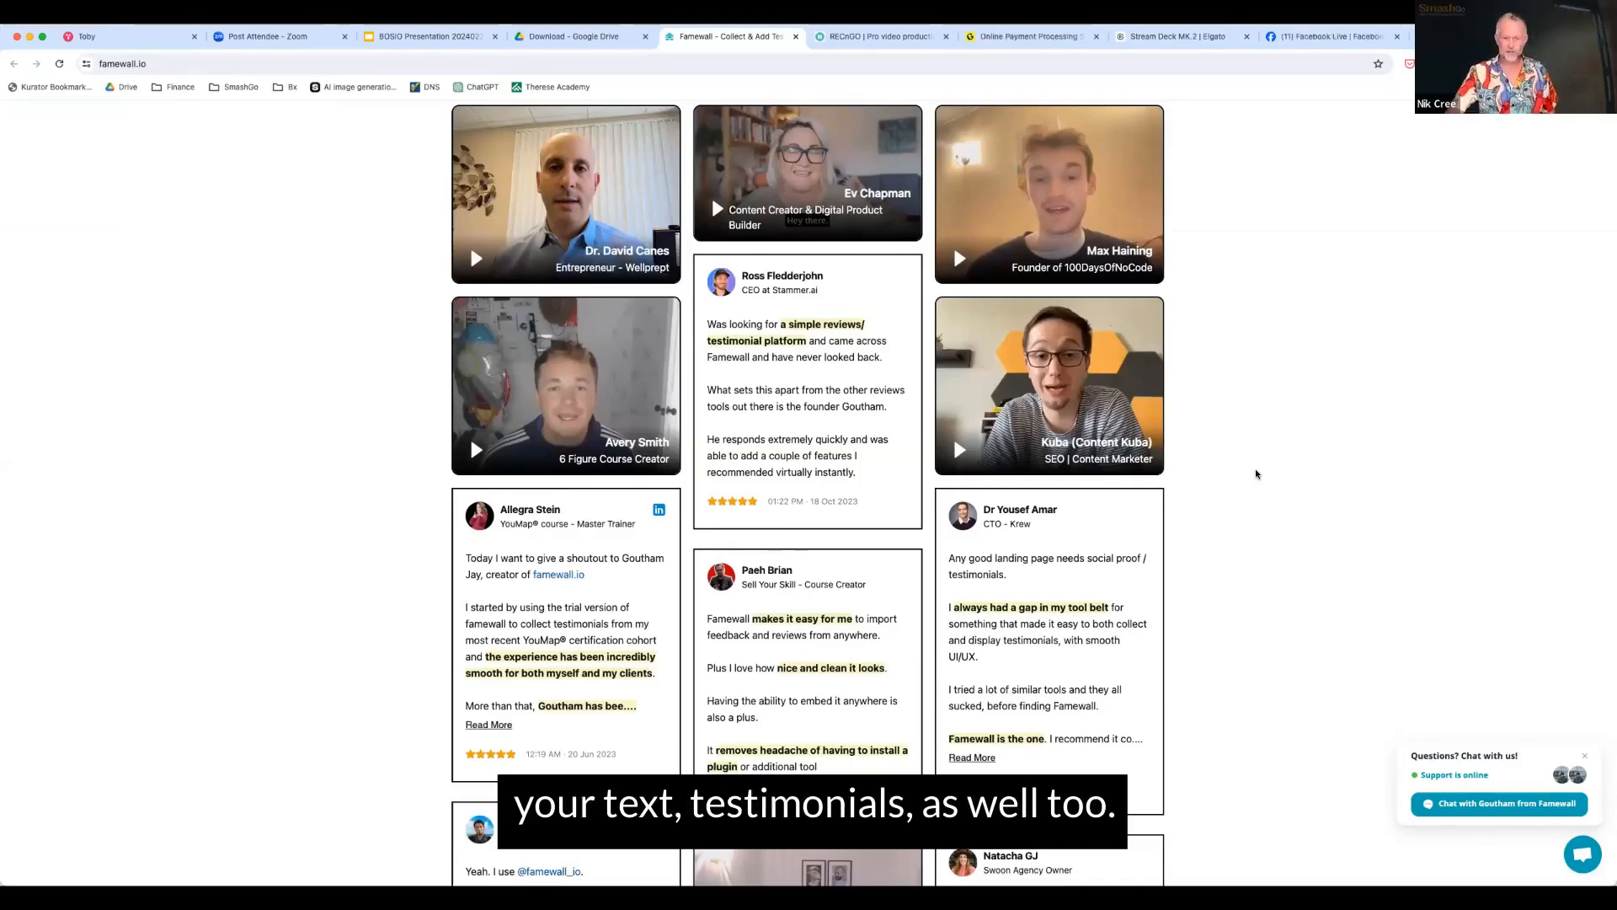
scroll(1256, 474, down, 2)
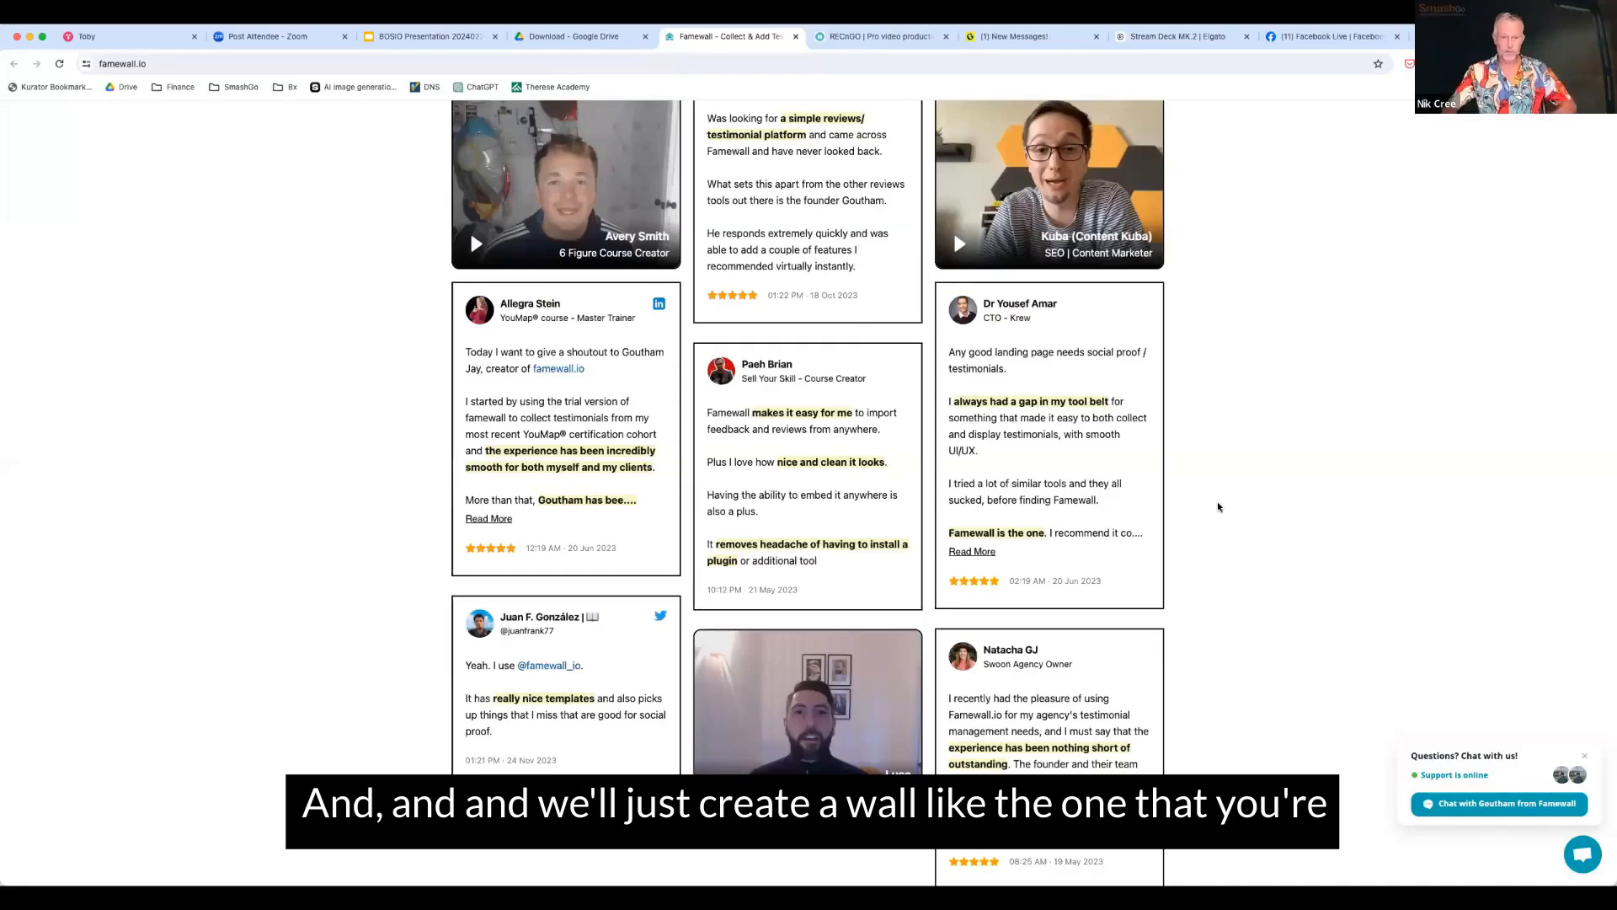
scroll(1218, 507, down, 1)
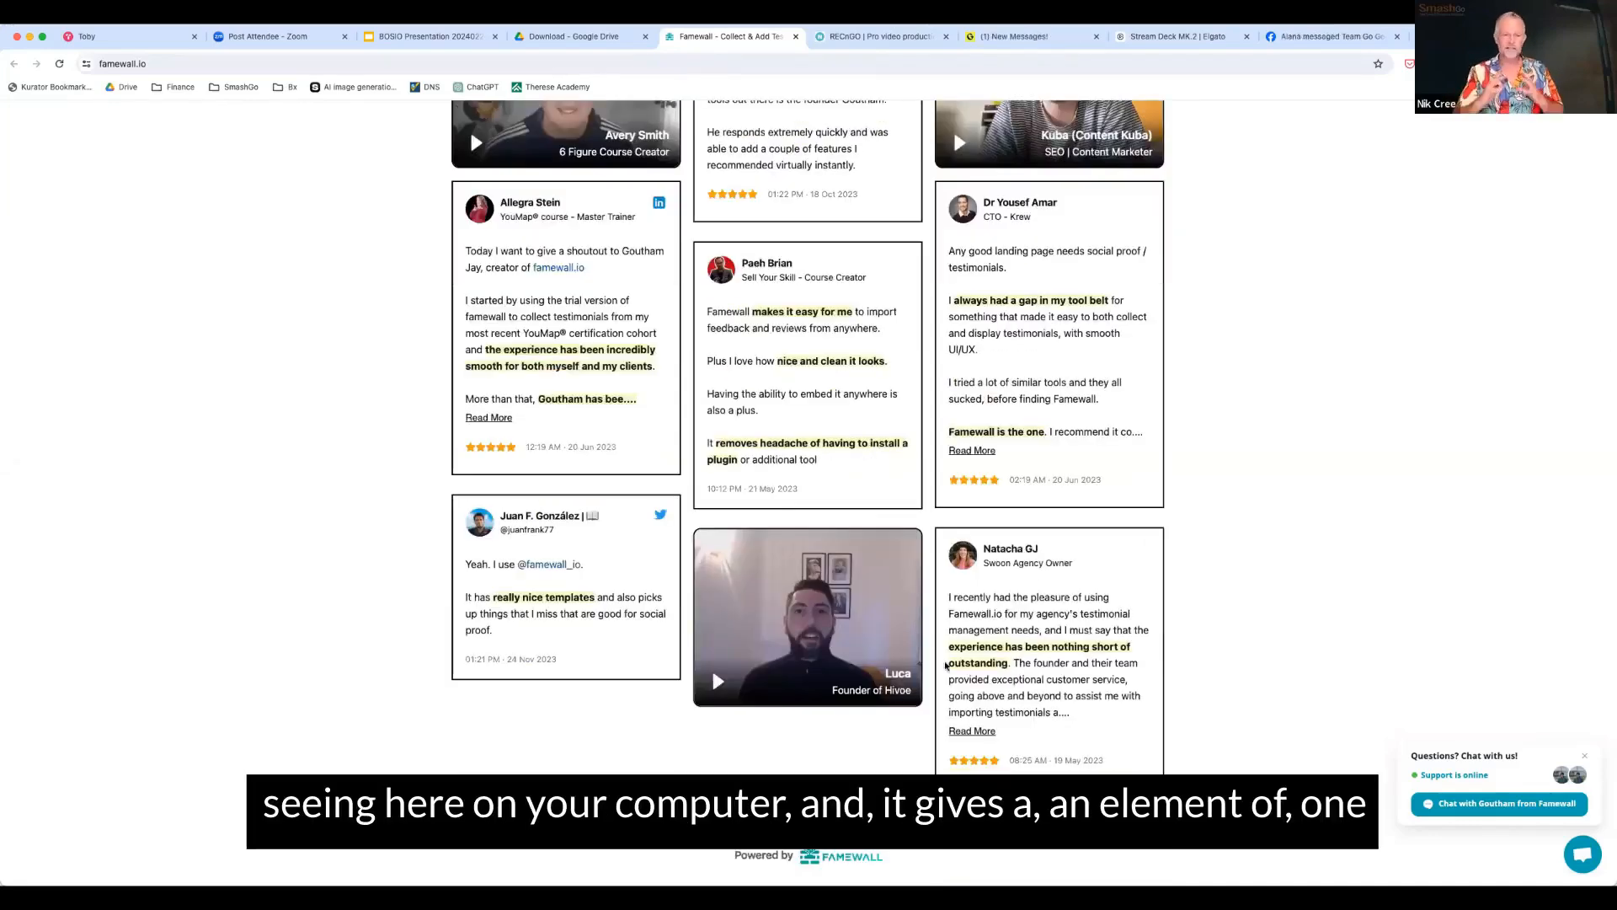
scroll(1033, 578, up, 3)
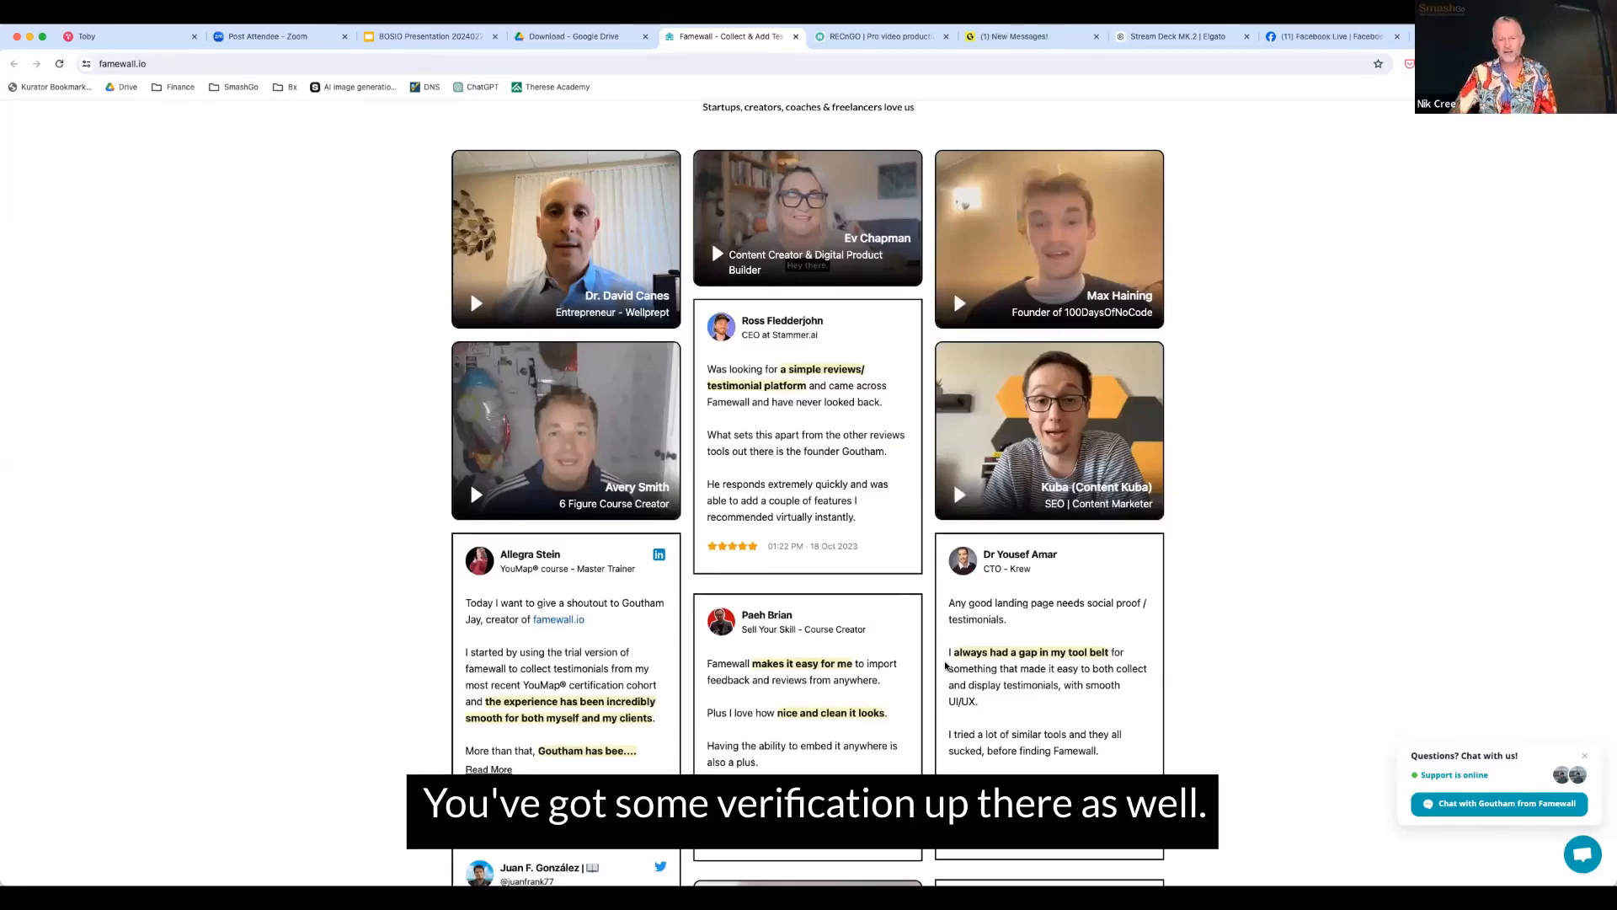
scroll(710, 445, down, 3)
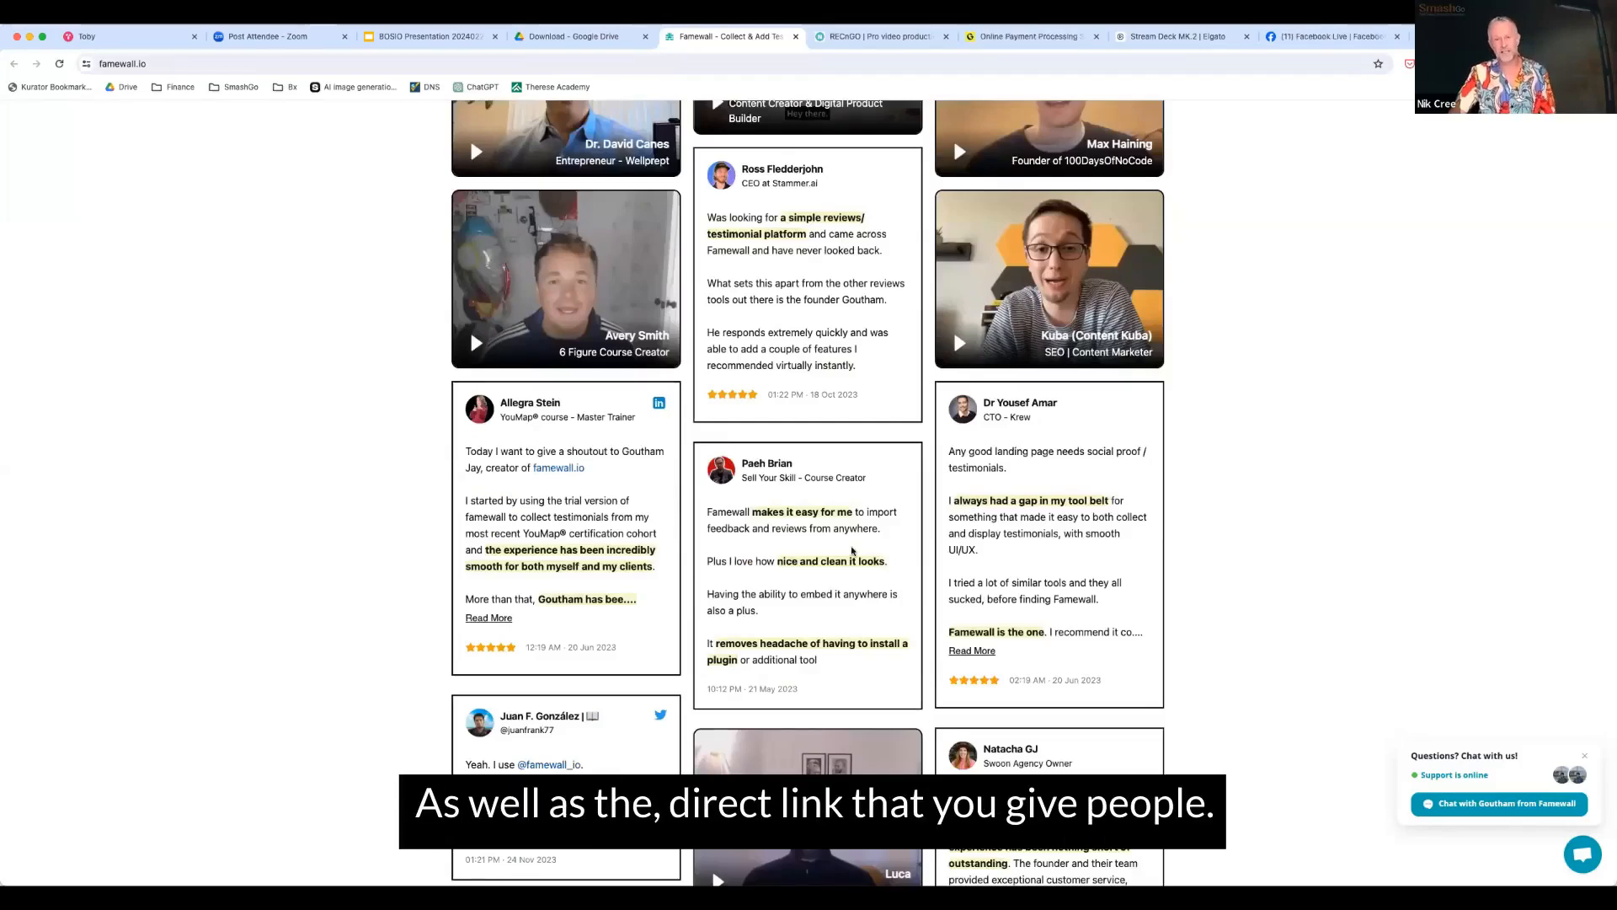
scroll(852, 550, up, 1)
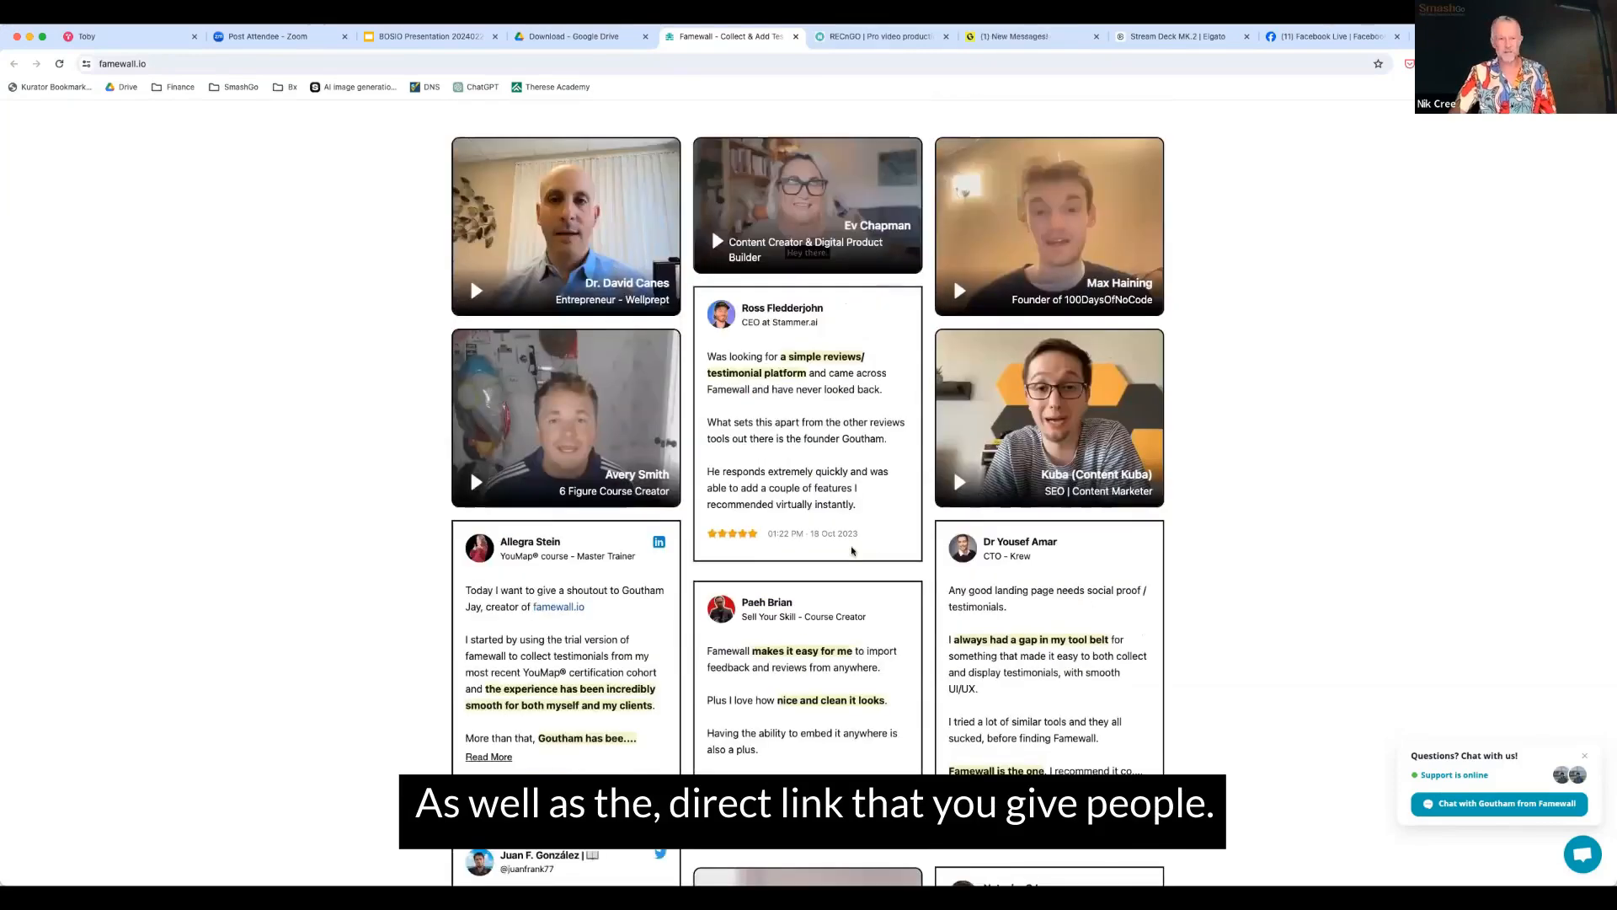
scroll(853, 550, up, 1)
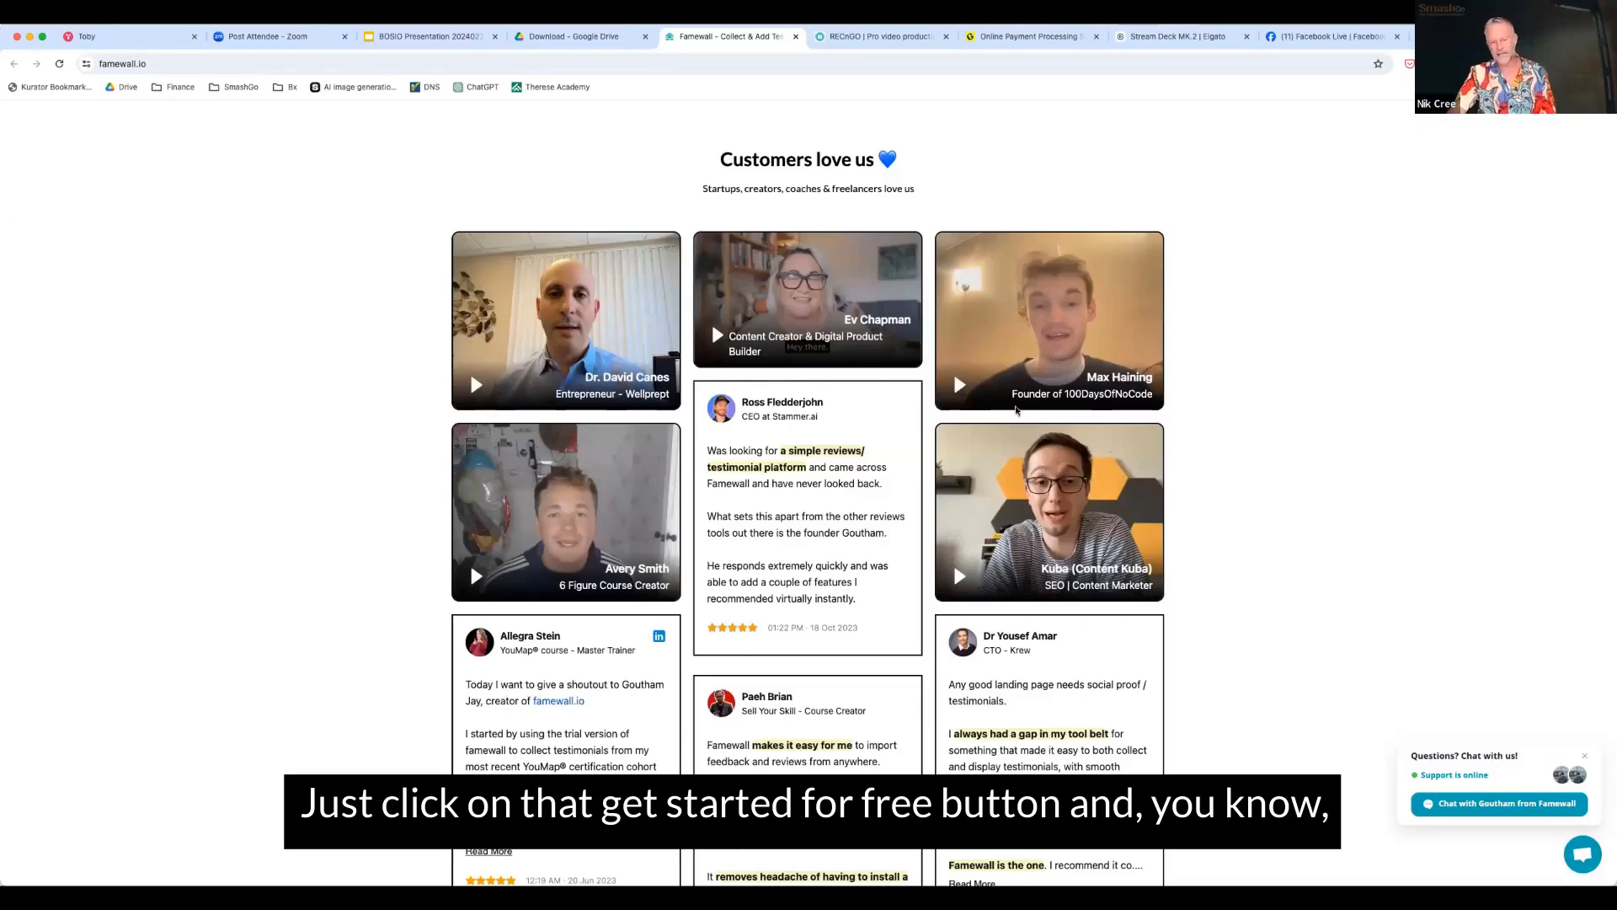
scroll(1016, 411, up, 15)
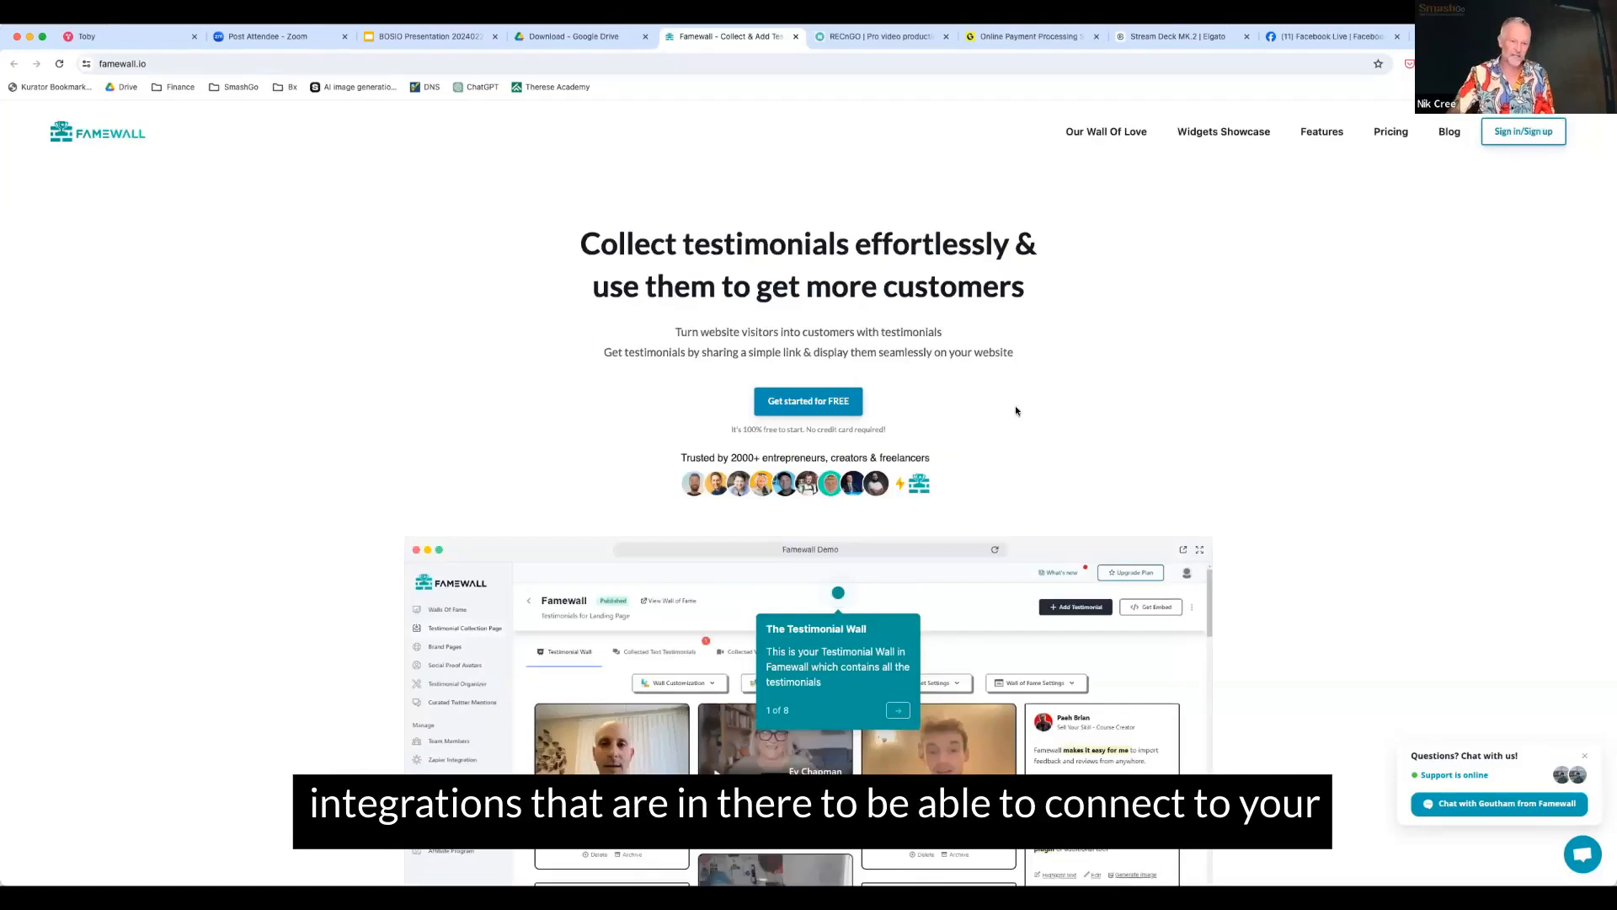
scroll(1015, 407, down, 1)
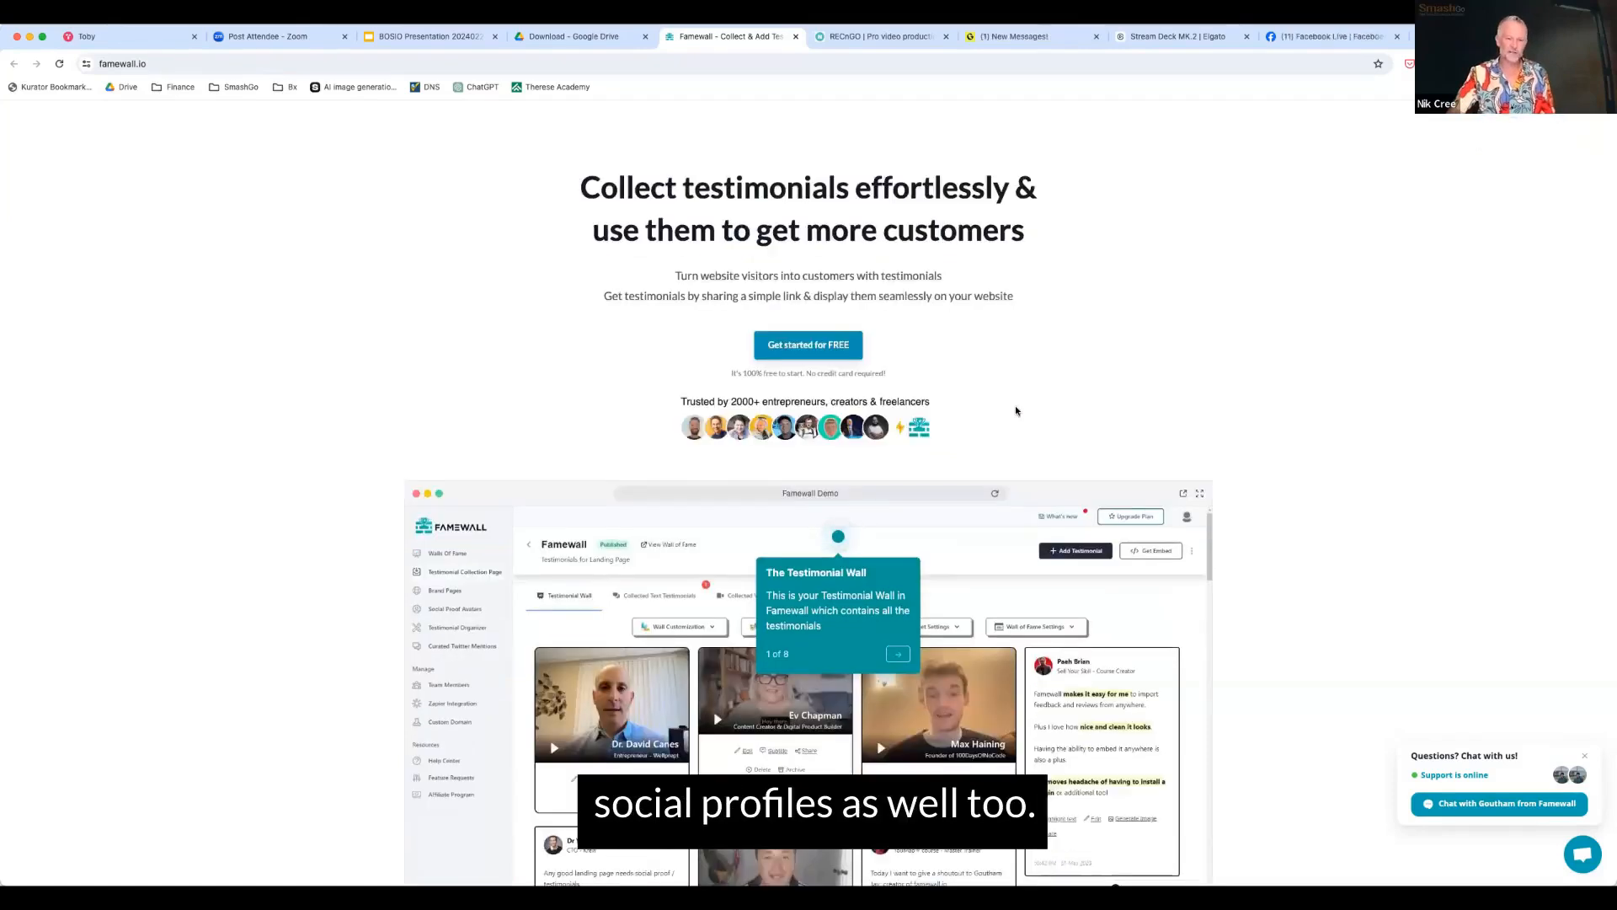